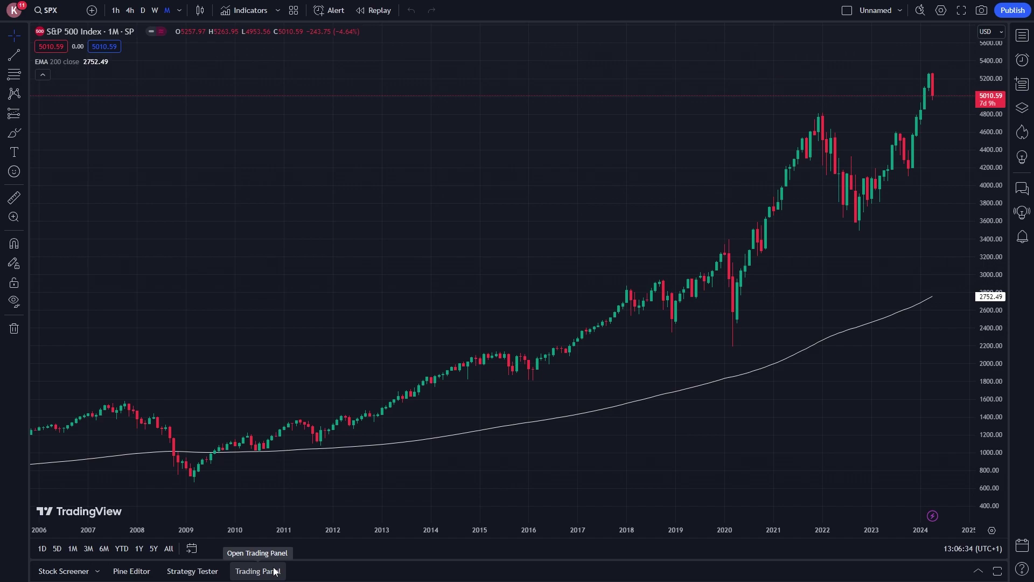
Show the Trading Panel under the chart with the full broker list expanded
{"action": "left_click", "coordinate": [275, 571]}
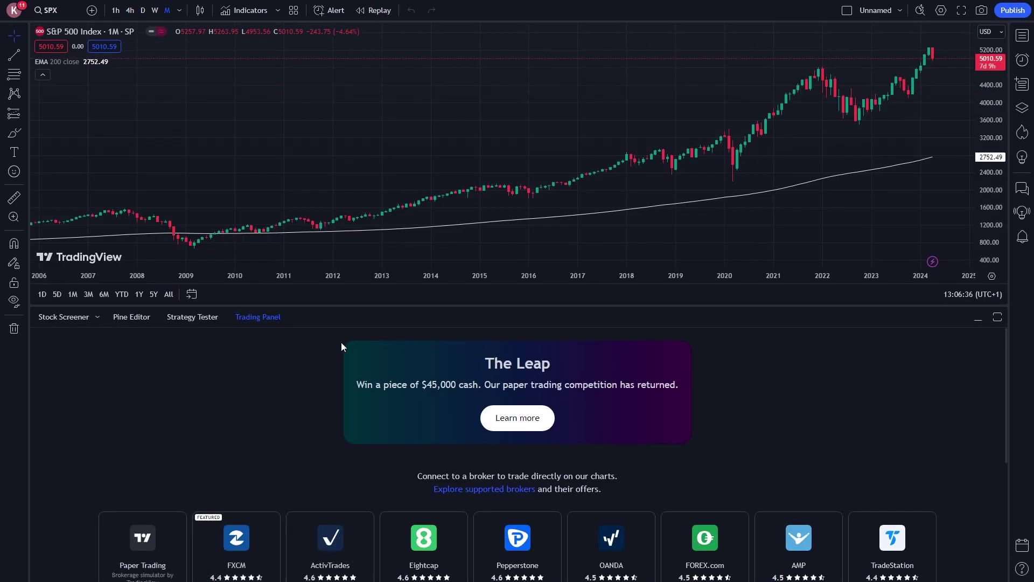
{"action": "scroll", "coordinate": [382, 336], "scroll_direction": "down", "scroll_amount": 3}
{"action": "left_click", "coordinate": [525, 561]}
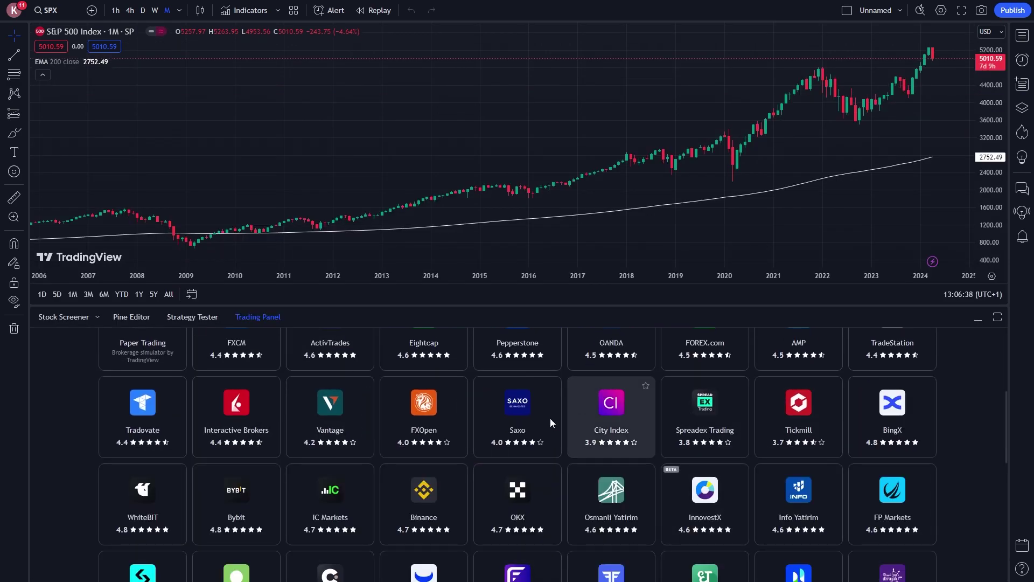
{"action": "scroll", "coordinate": [323, 380], "scroll_direction": "up", "scroll_amount": 2}
{"action": "scroll", "coordinate": [258, 386], "scroll_direction": "down", "scroll_amount": 2}
{"action": "scroll", "coordinate": [280, 431], "scroll_direction": "down", "scroll_amount": 2}
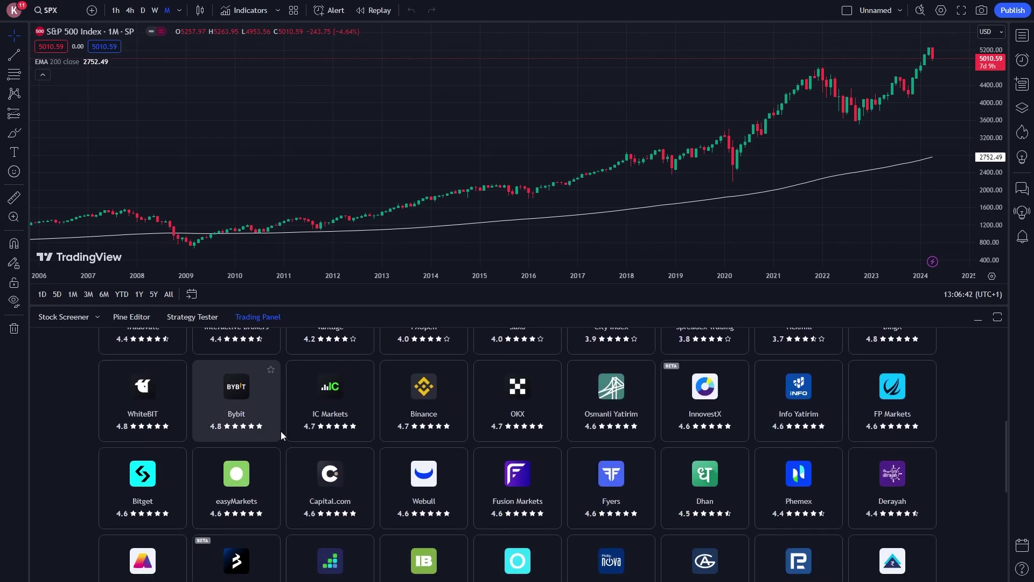
{"action": "scroll", "coordinate": [283, 432], "scroll_direction": "down", "scroll_amount": 2}
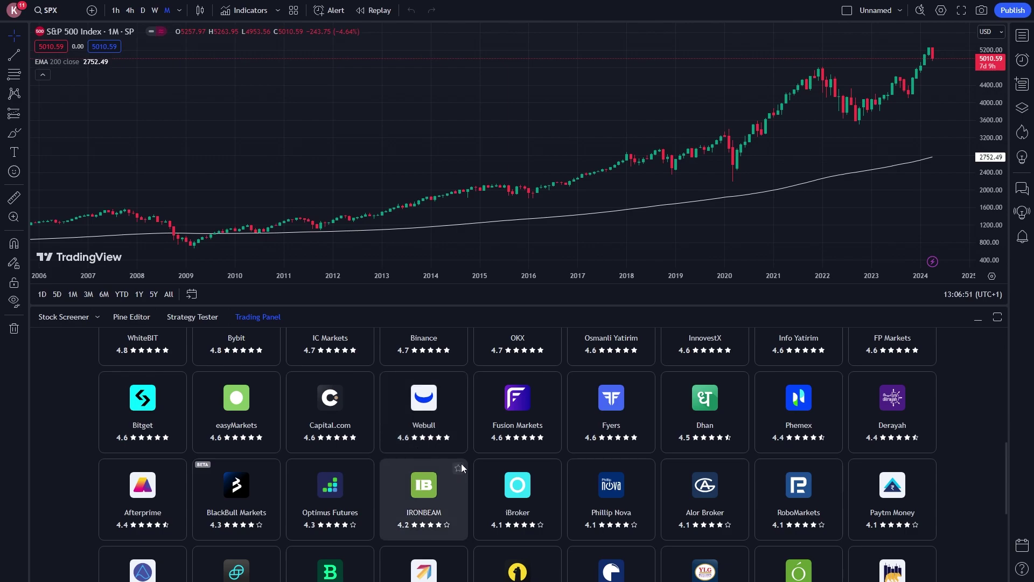
{"action": "scroll", "coordinate": [397, 428], "scroll_direction": "up", "scroll_amount": 5}
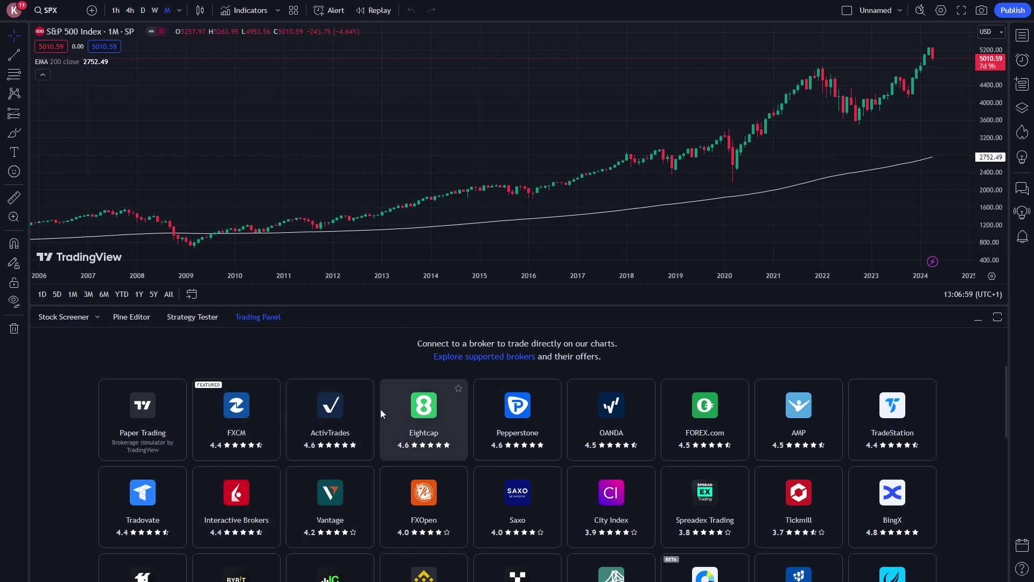
{"action": "left_click", "coordinate": [324, 415]}
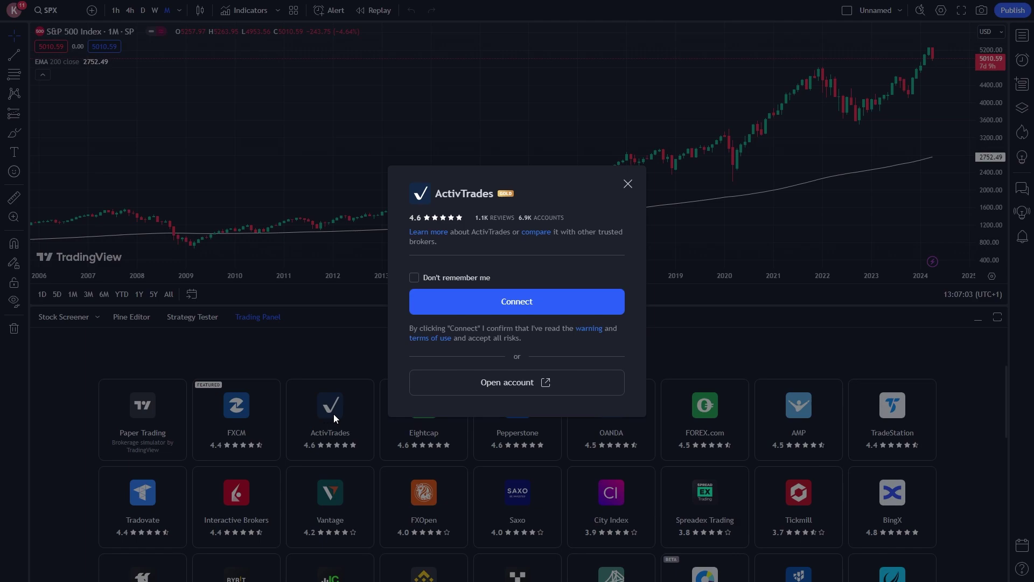